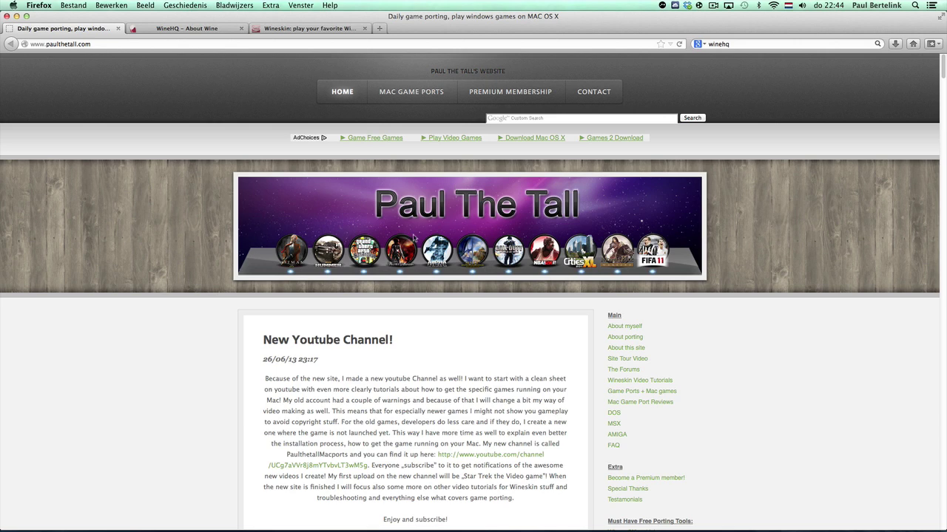
Switch from the WineHQ About Wine tab to the Wineskin project website tab.
left_click(202, 31)
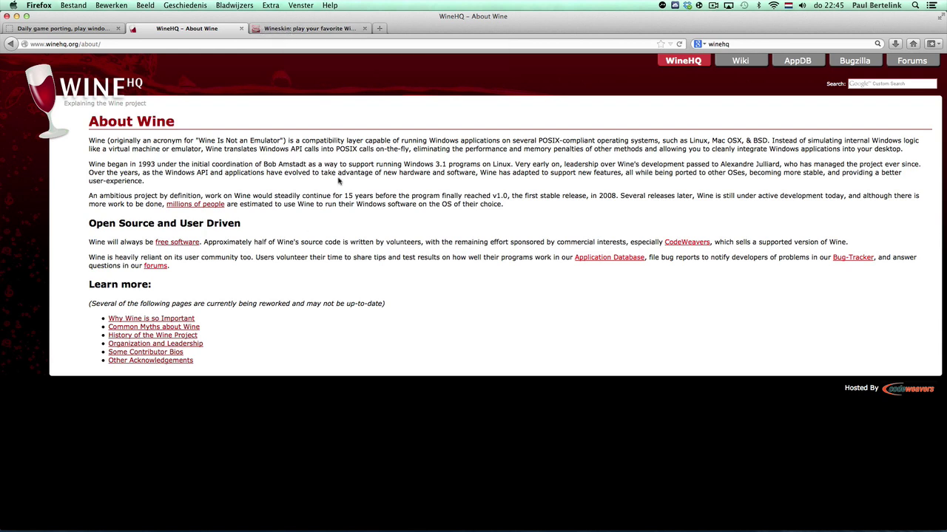
left_click(317, 31)
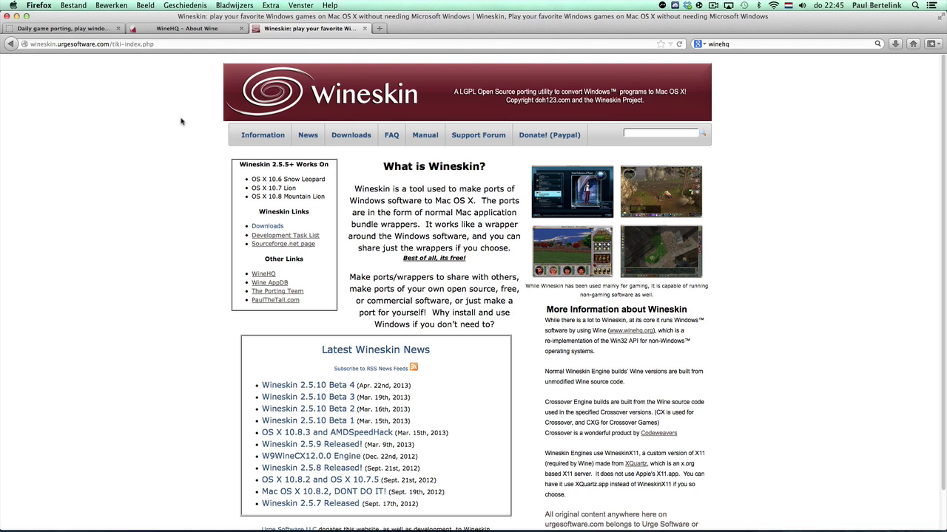
From the Wineskin Downloads page, save Wineskin Winery.app Version 1.7.zip and open it to unpack.
left_click(353, 138)
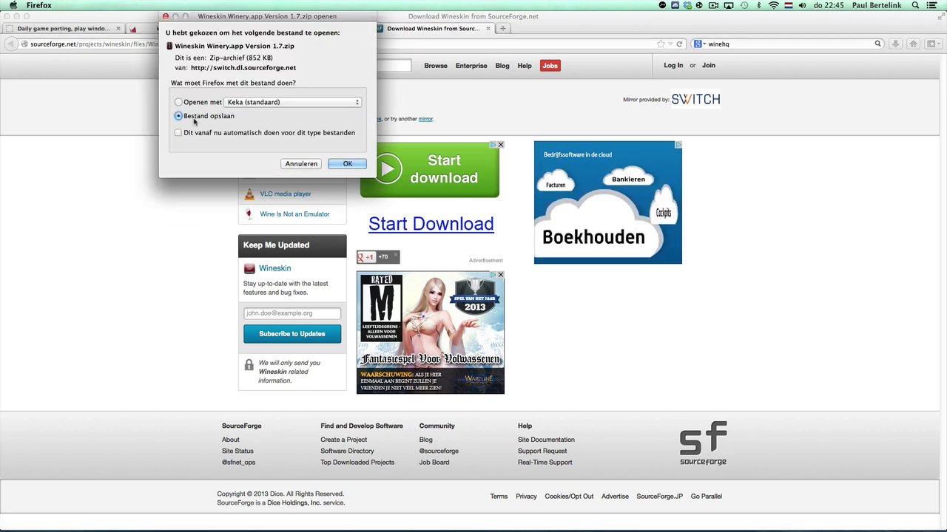
left_click(350, 163)
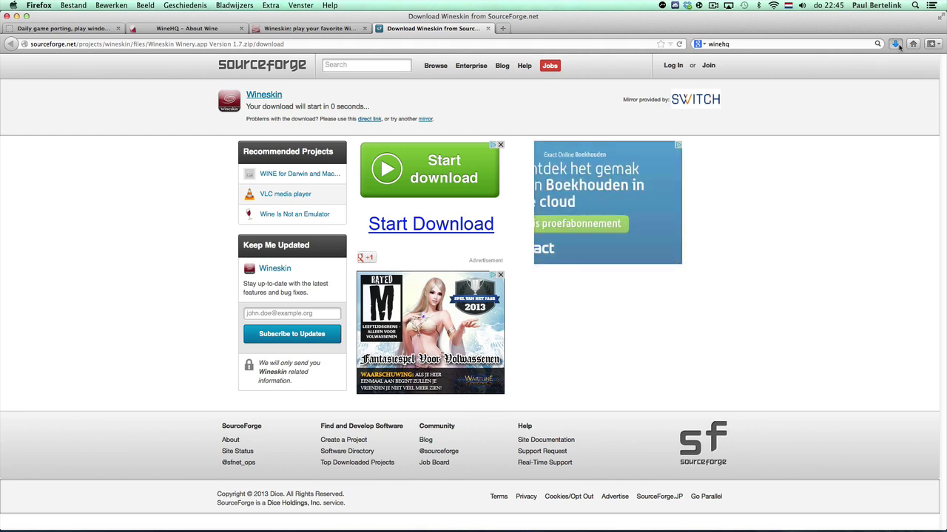
left_click(762, 77)
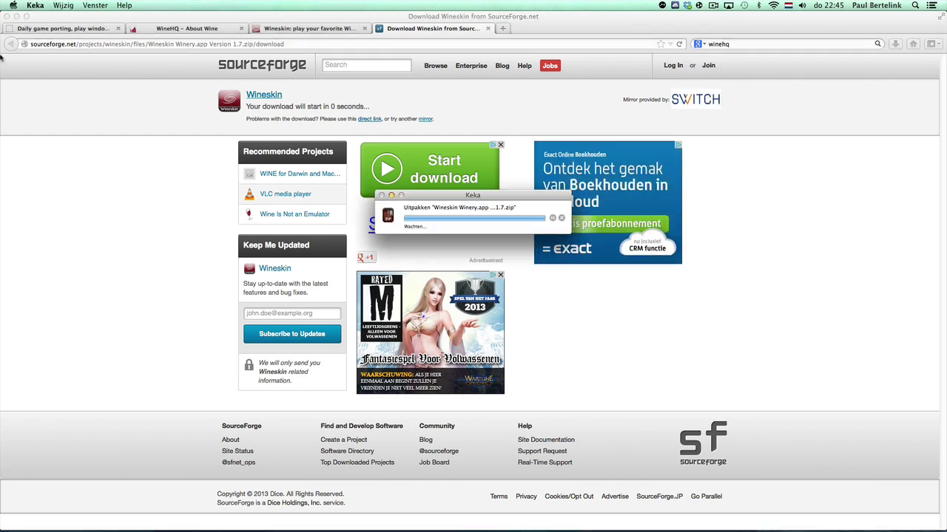
Minimise Firefox and move Wineskin Winery from the Downloads folder onto the desktop, closing Finder.
left_click(17, 15)
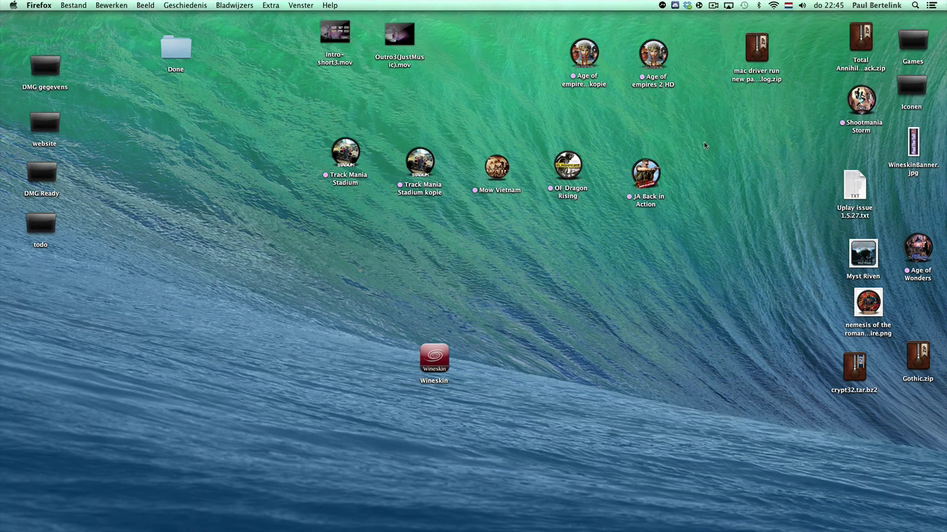
double_click(915, 47)
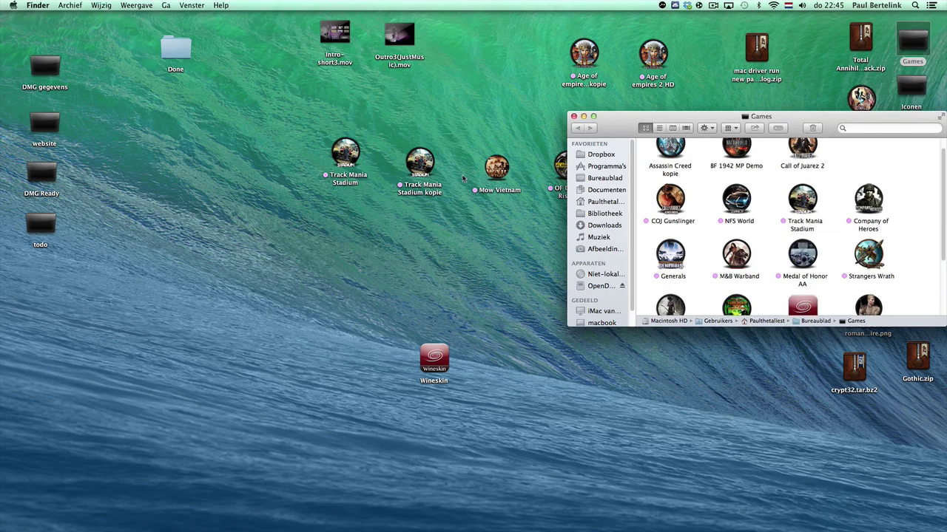
left_click(604, 226)
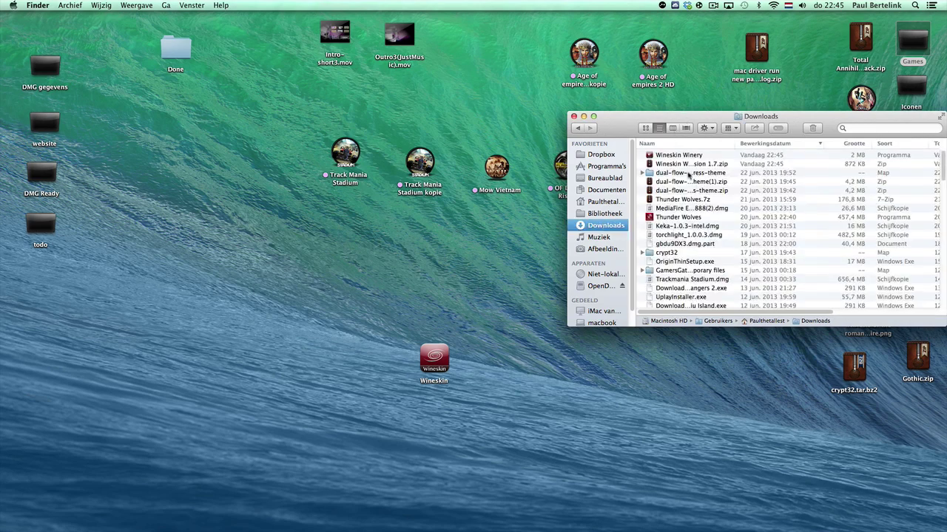
left_click_drag(684, 158, 573, 373)
key("super+w")
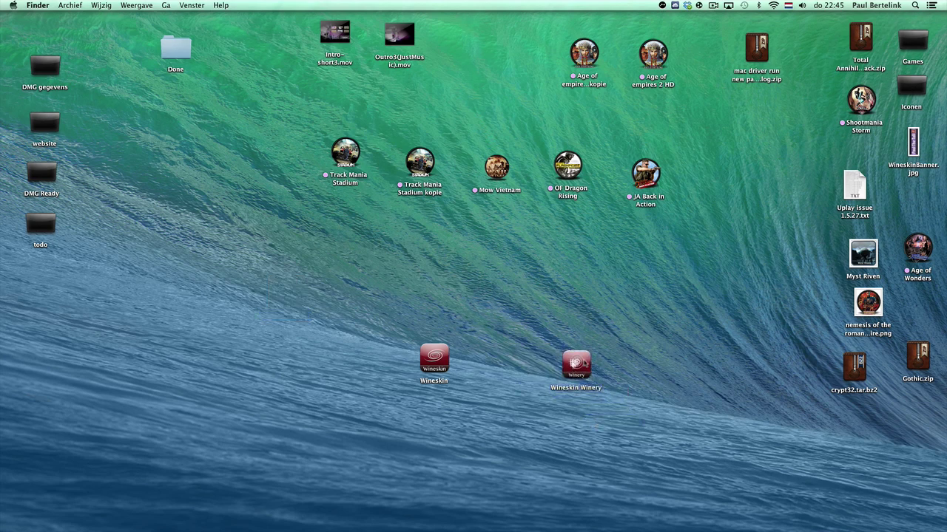
Launch Wineskin Winery and review its installed engines and wrapper version Wineskin-2.5.8.
double_click(585, 363)
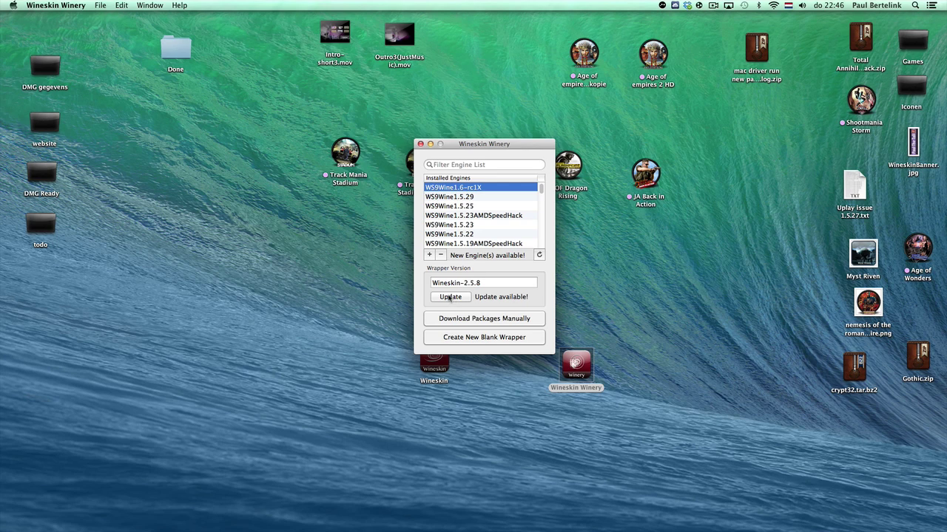
left_click_drag(462, 283, 489, 282)
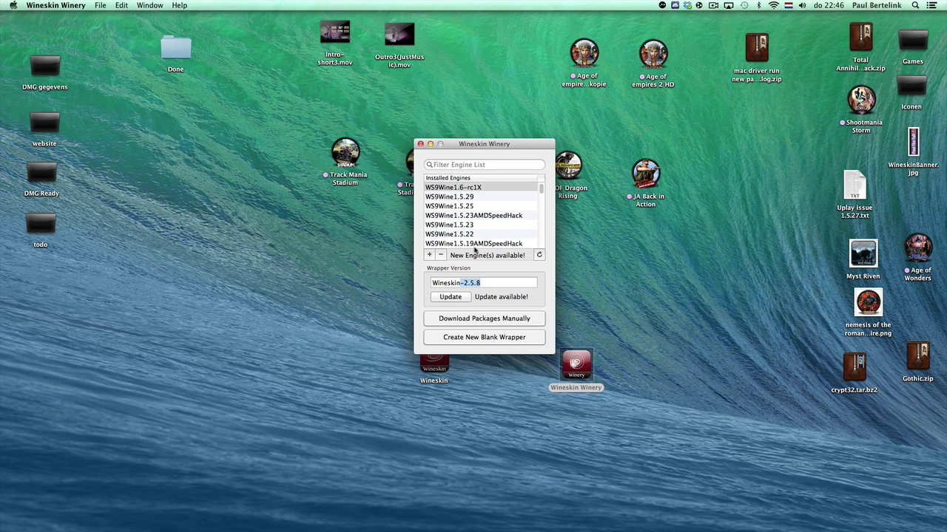
scroll(464, 224, "down", 1)
scroll(465, 224, "down", 5)
scroll(465, 225, "up", 5)
In Add Engine, browse the available engines and keep WS9Wine1.5.31X selected.
left_click(429, 255)
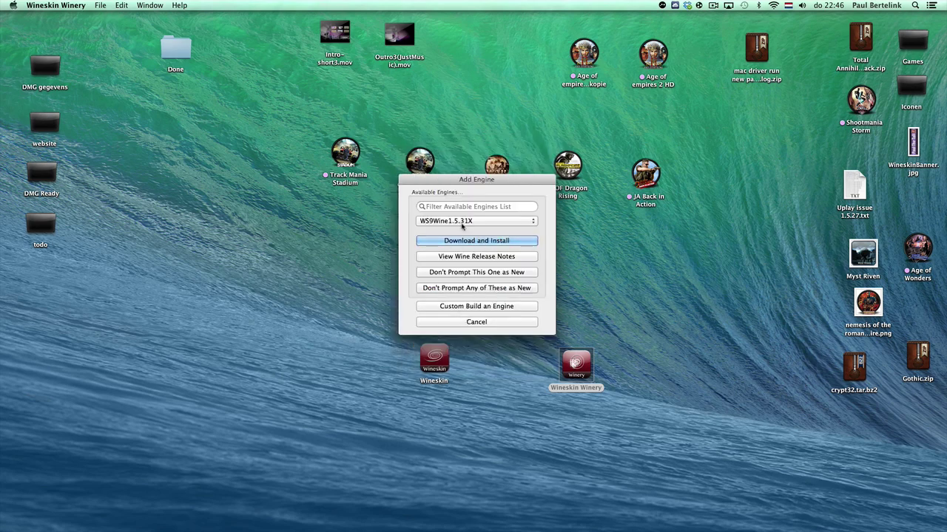
left_click(462, 221)
scroll(466, 266, "down", 10)
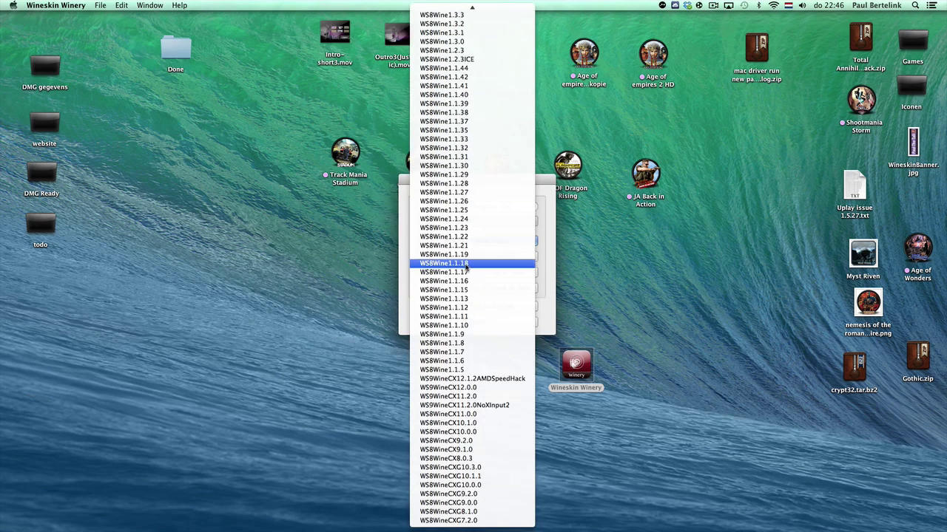
scroll(466, 266, "up", 15)
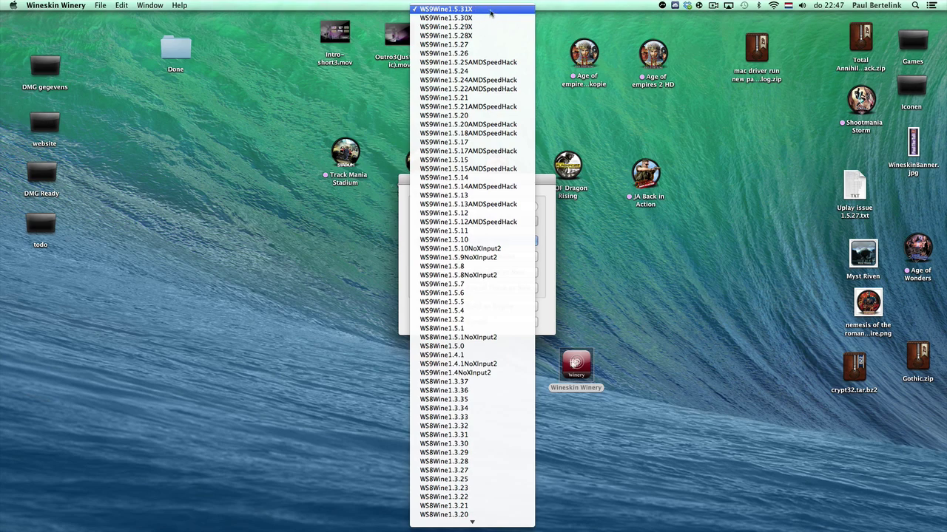
left_click(488, 9)
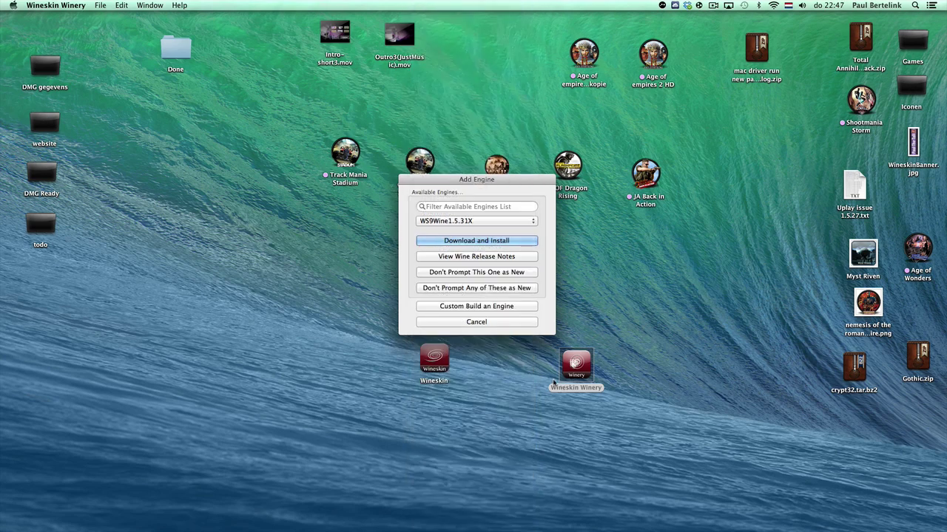
Download and install the WS9Wine1.5.31X engine, then select it in Installed Engines.
left_click(500, 241)
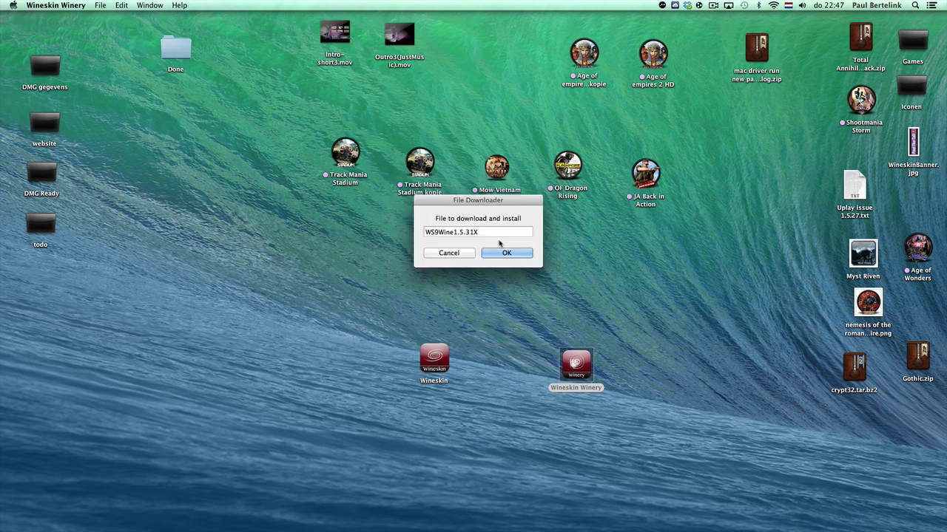
left_click(506, 254)
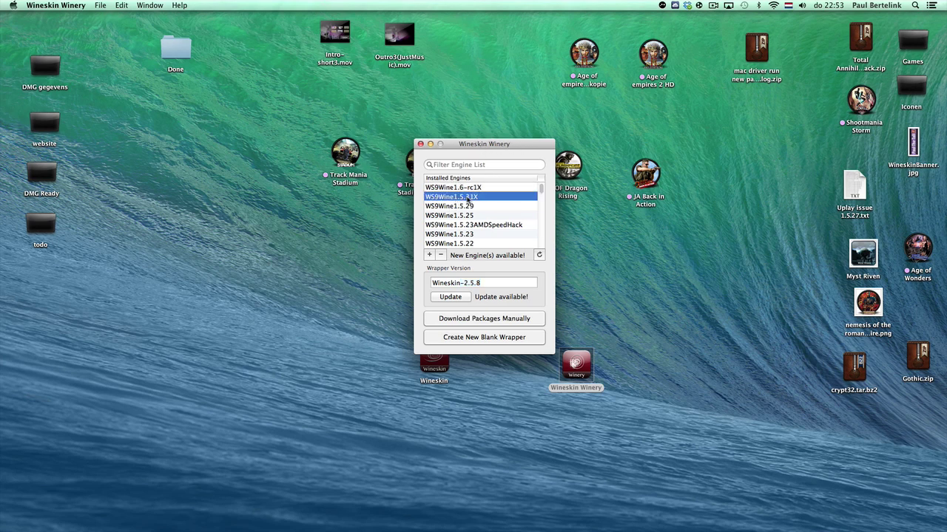
left_click(469, 198)
Create a new blank wrapper, renaming MyCoolWrapper to 'Wineskin wrapper'.
left_click(501, 337)
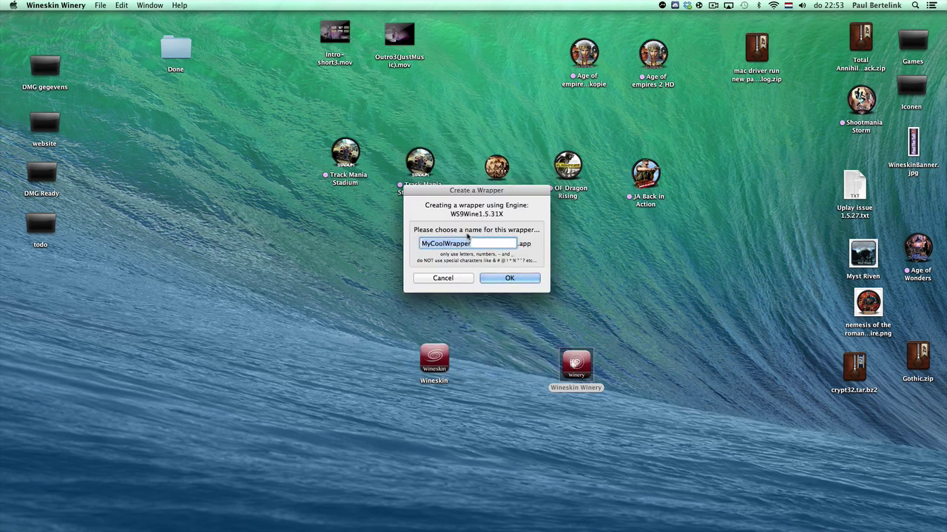
type("Wineskin wrapper")
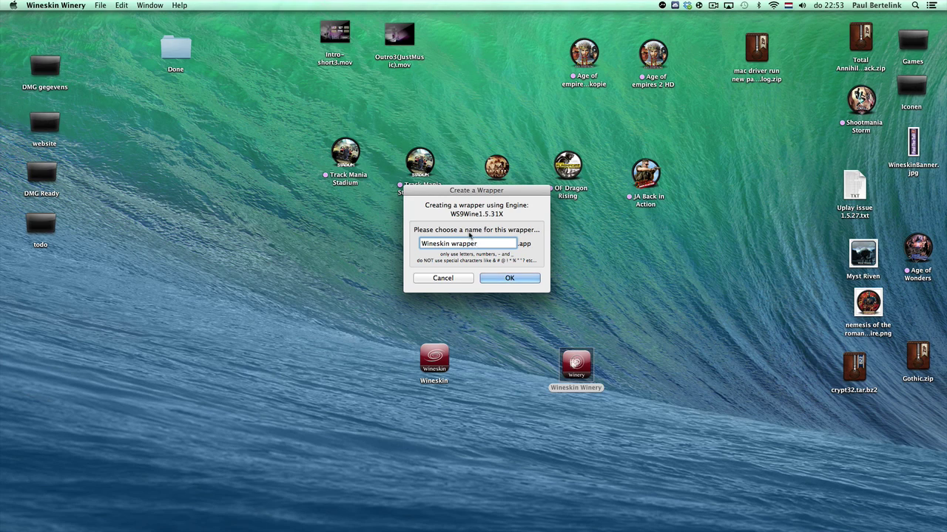
left_click(530, 277)
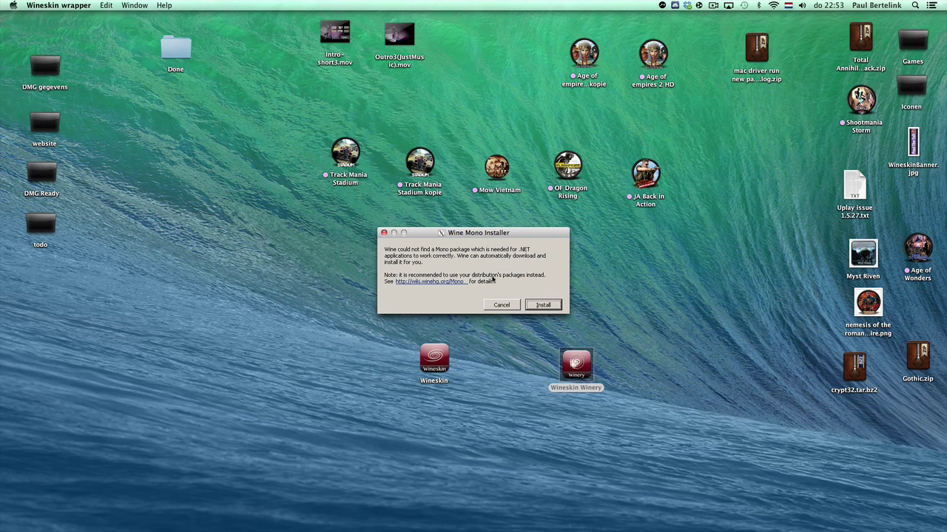
Cancel the Wine Mono Installer prompt so wrapper creation can finish.
left_click(500, 305)
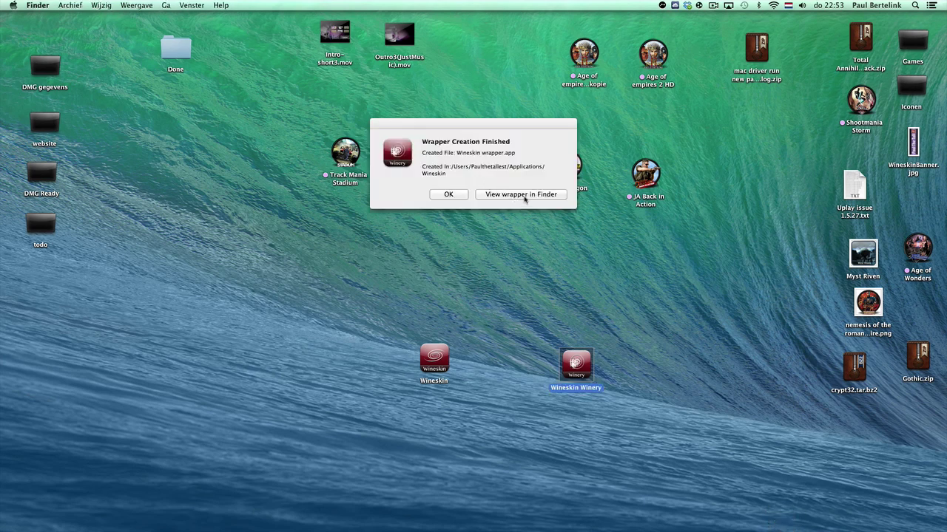
Reveal Wineskin wrapper.app in Finder, drag it to the desktop, and close the Finder and Winery windows.
left_click(526, 196)
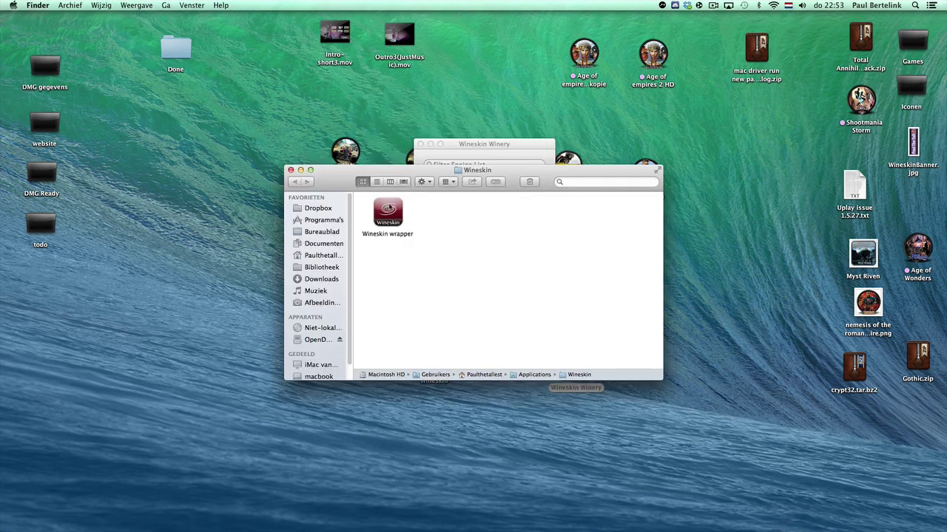
left_click_drag(386, 212, 243, 359)
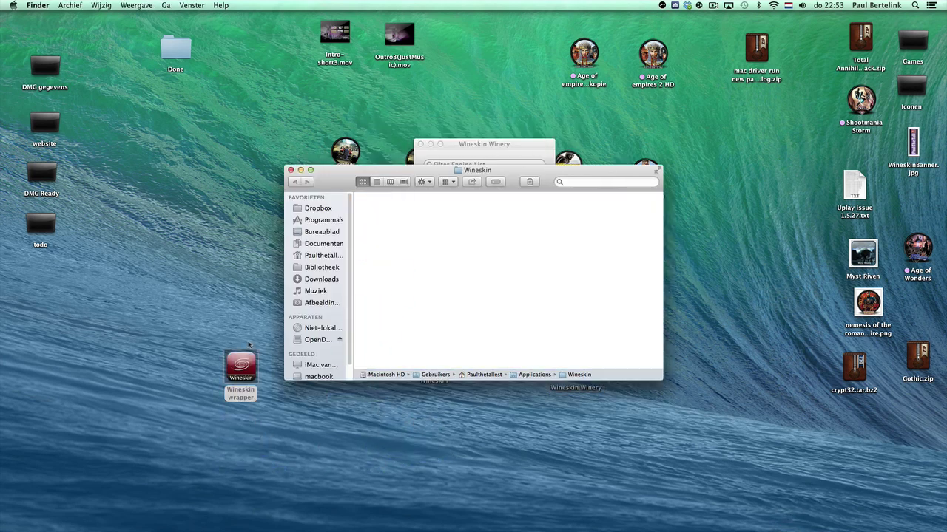
left_click(291, 170)
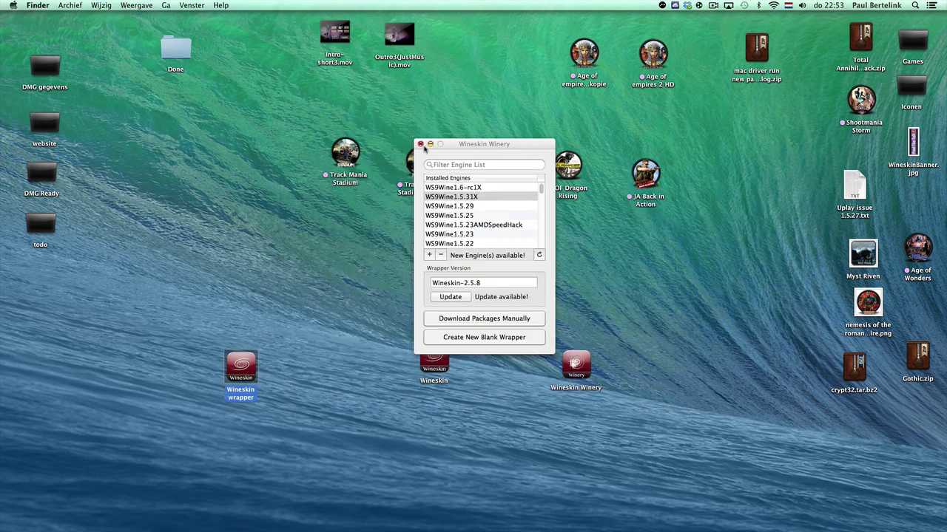
left_click(420, 147)
left_click_drag(247, 357, 317, 359)
left_click(355, 287)
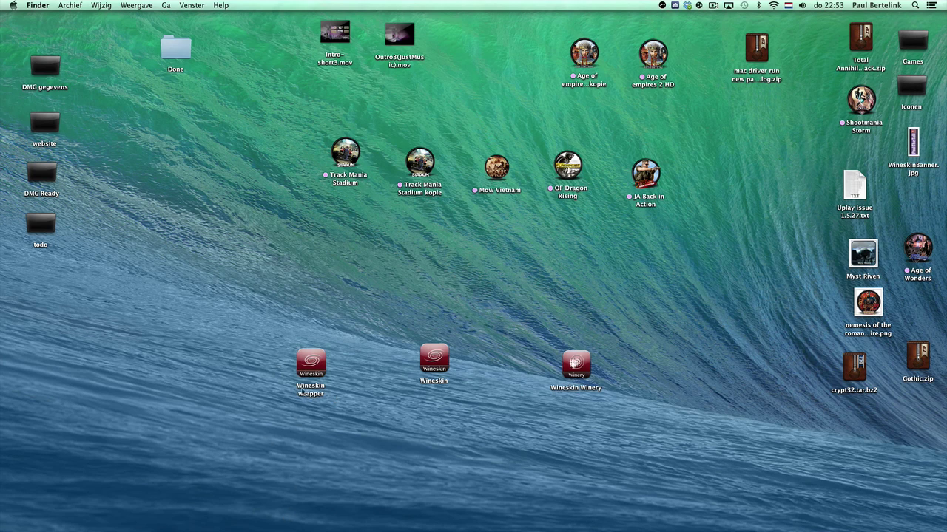
left_click(312, 364)
double_click(312, 364)
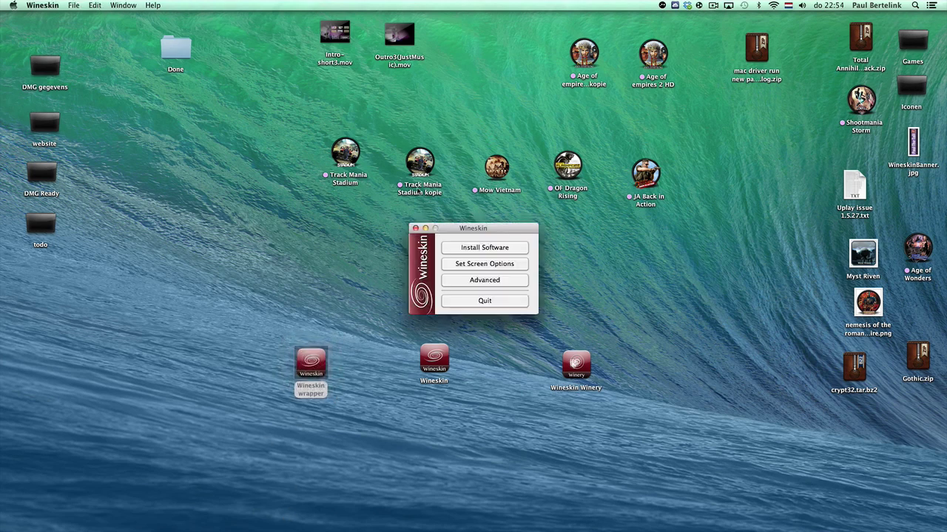
left_click(501, 249)
left_click(399, 237)
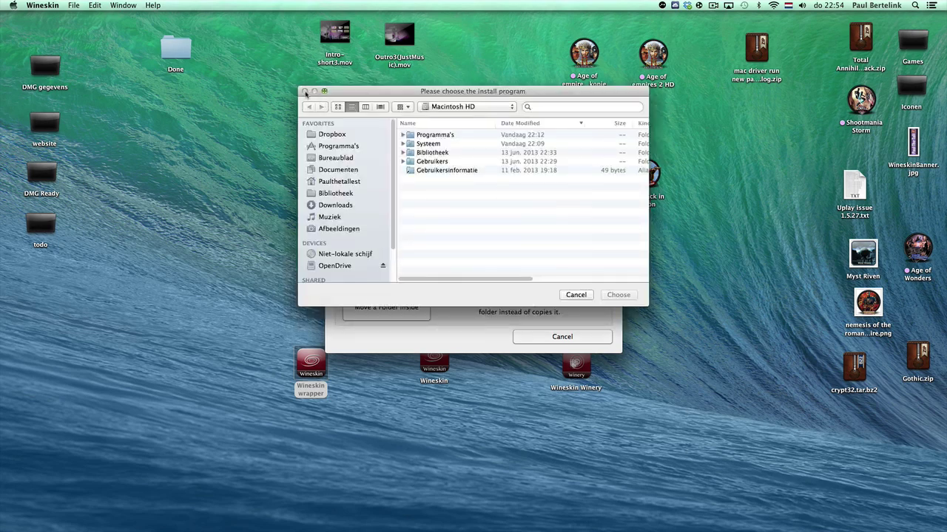
left_click(576, 297)
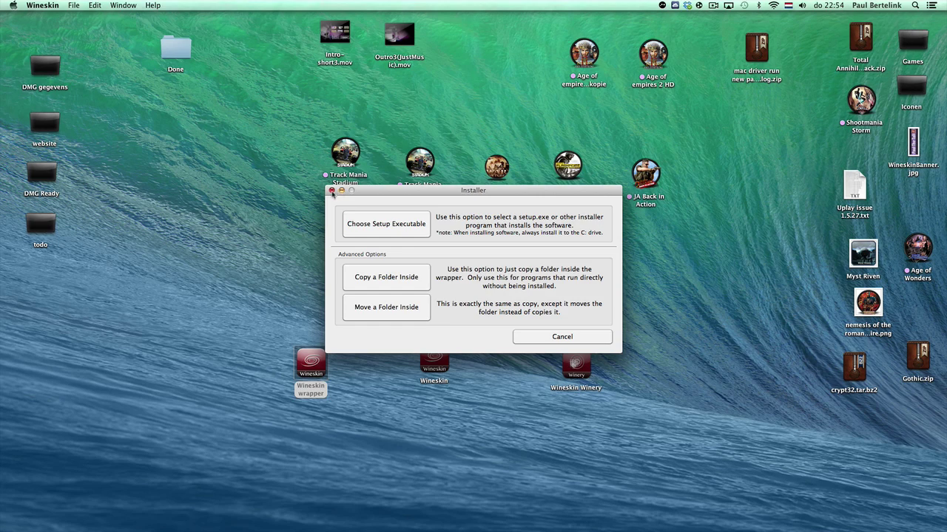
left_click(332, 190)
left_click(488, 303)
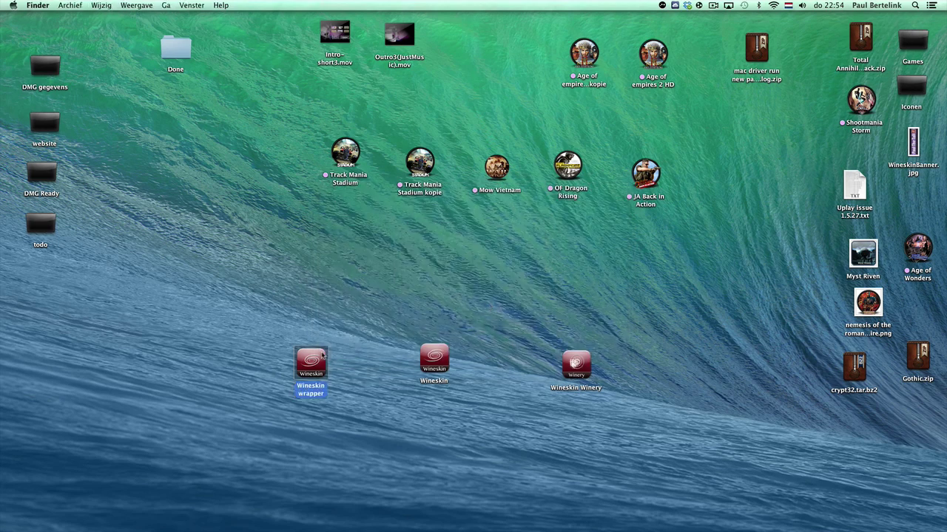
left_click(296, 312)
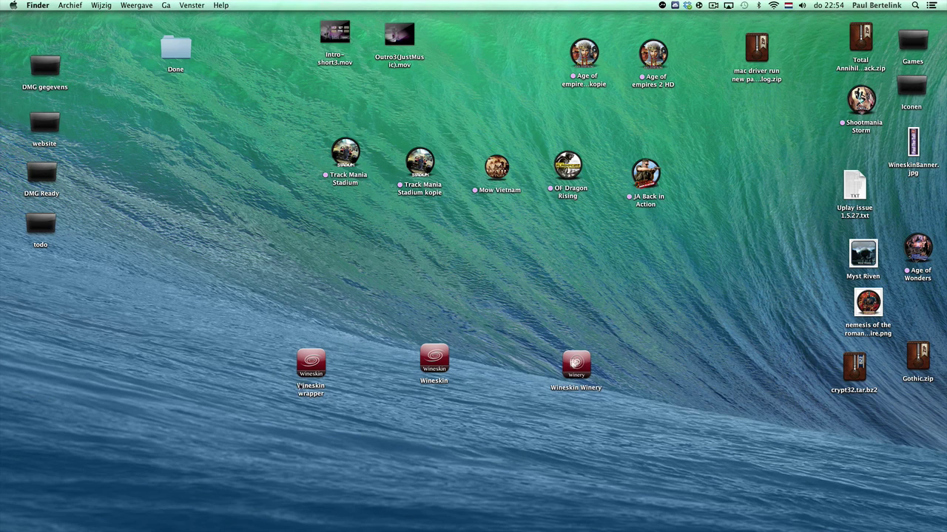
Nudge the Wineskin wrapper icon leftward on the desktop, away from the Wineskin icon.
left_click_drag(298, 384, 267, 392)
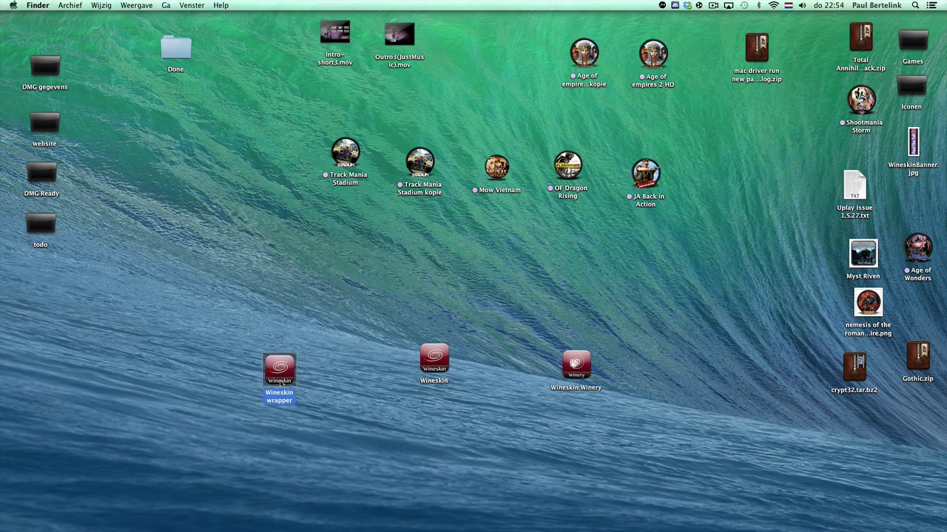
mouse_move(281, 382)
left_mouse_down()
mouse_move(245, 358)
mouse_move(283, 384)
mouse_move(271, 377)
left_mouse_up()
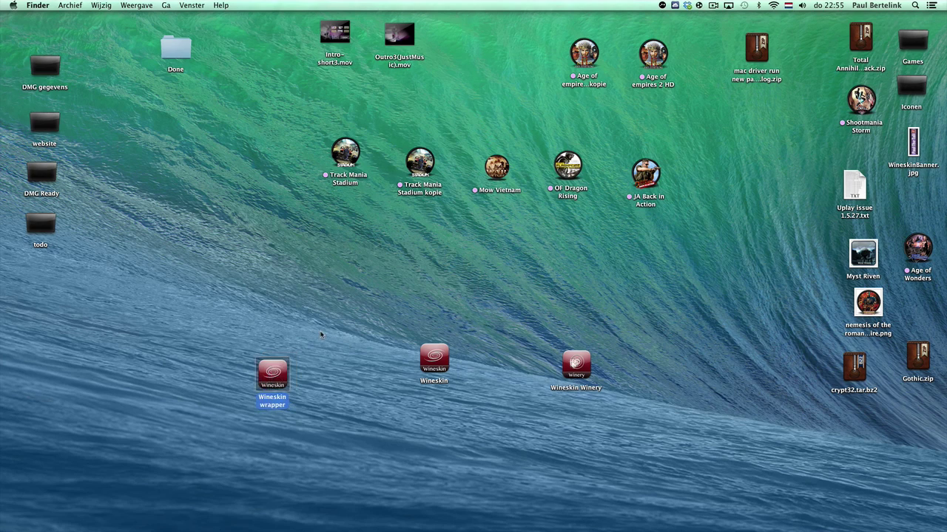